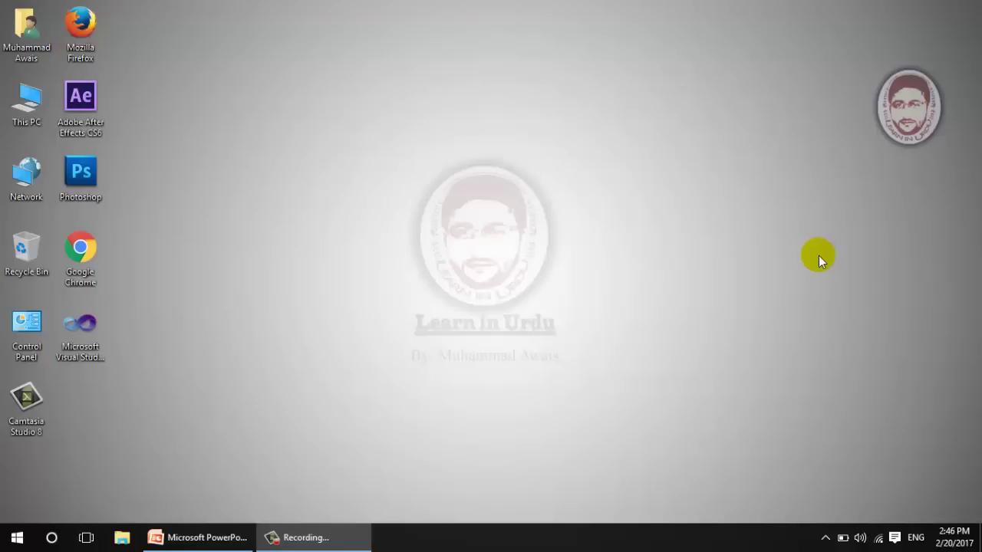
Step: Open the list of network adapters from the Network and Sharing Center
right_click(878, 537)
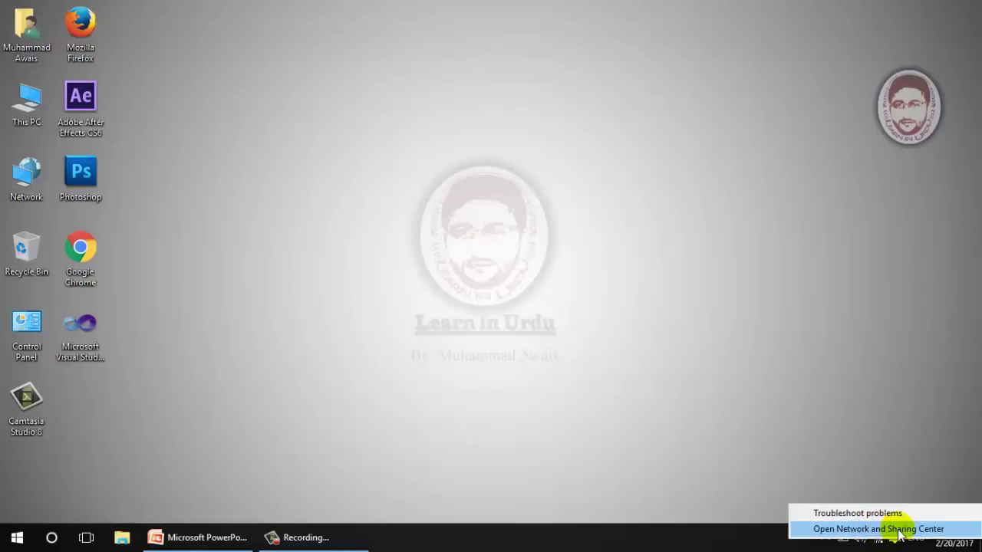
left_click(897, 529)
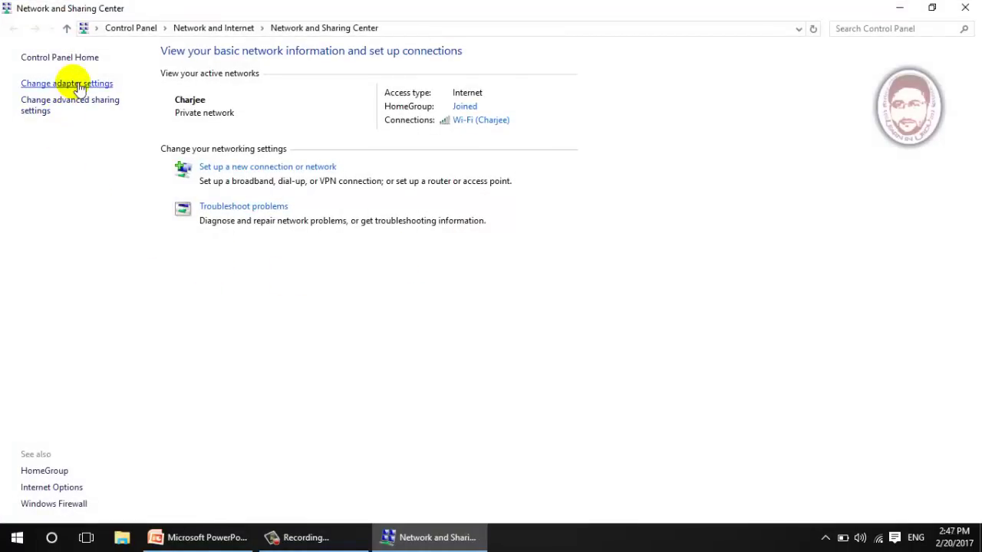
left_click(77, 84)
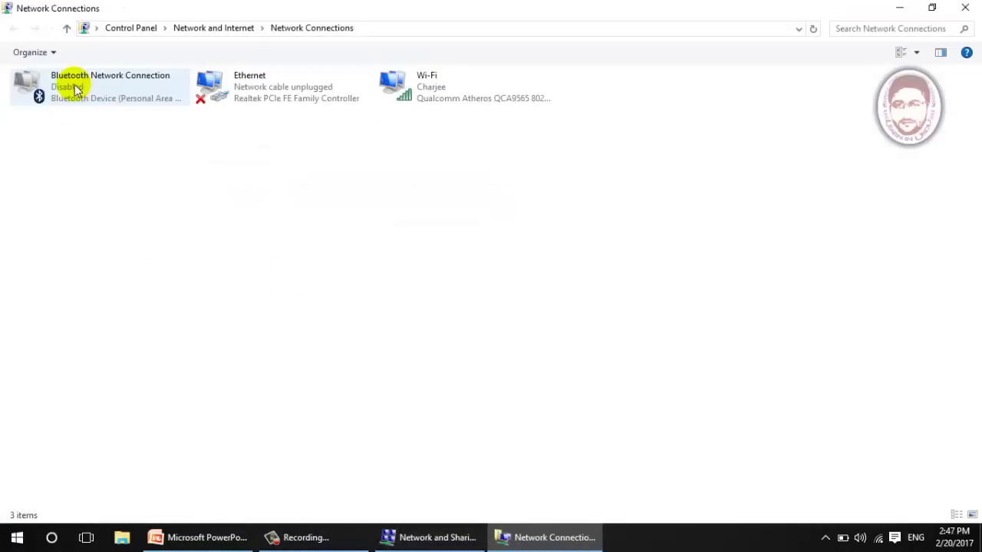
Step: Look up the Physical Address in the Wi-Fi adapter's status details, and close all network windows
right_click(430, 91)
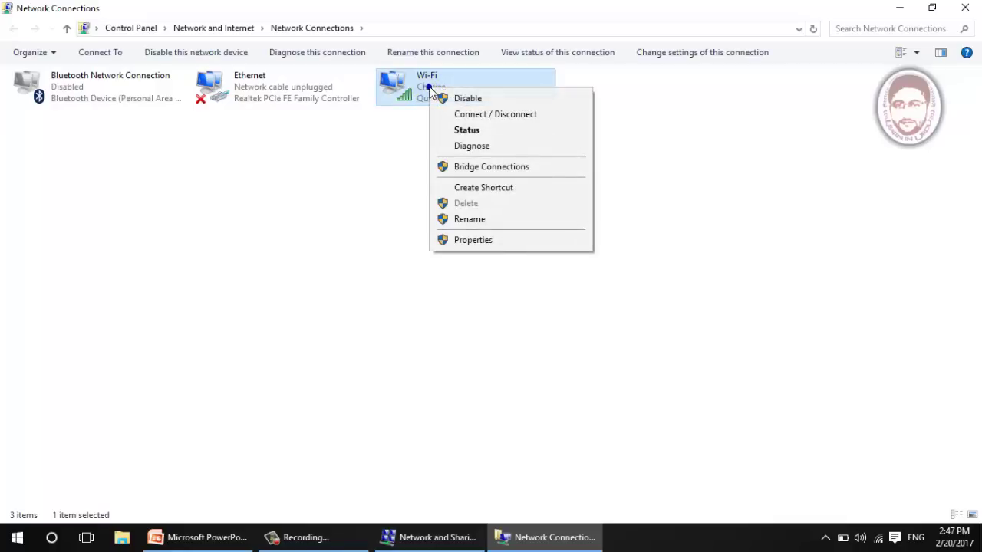
left_click(459, 130)
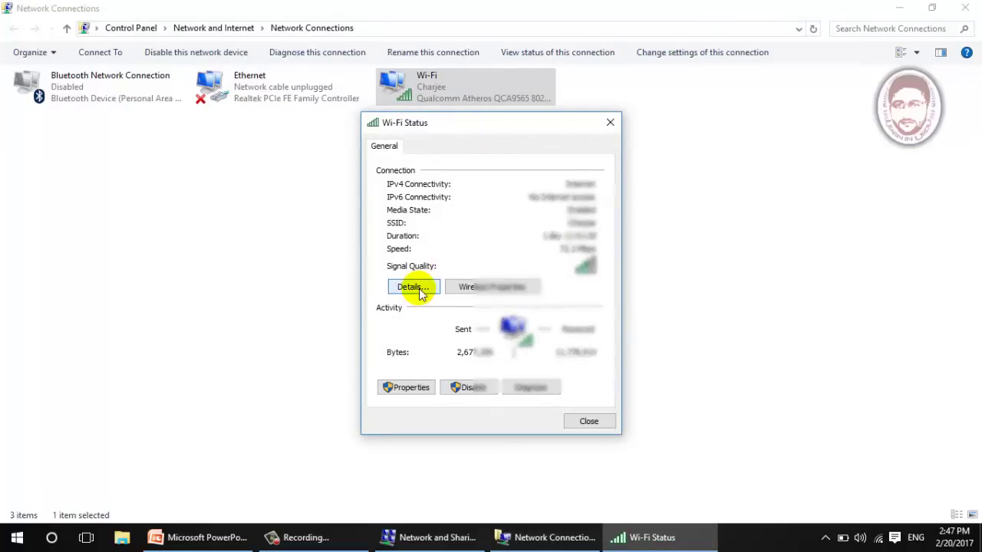
left_click(419, 289)
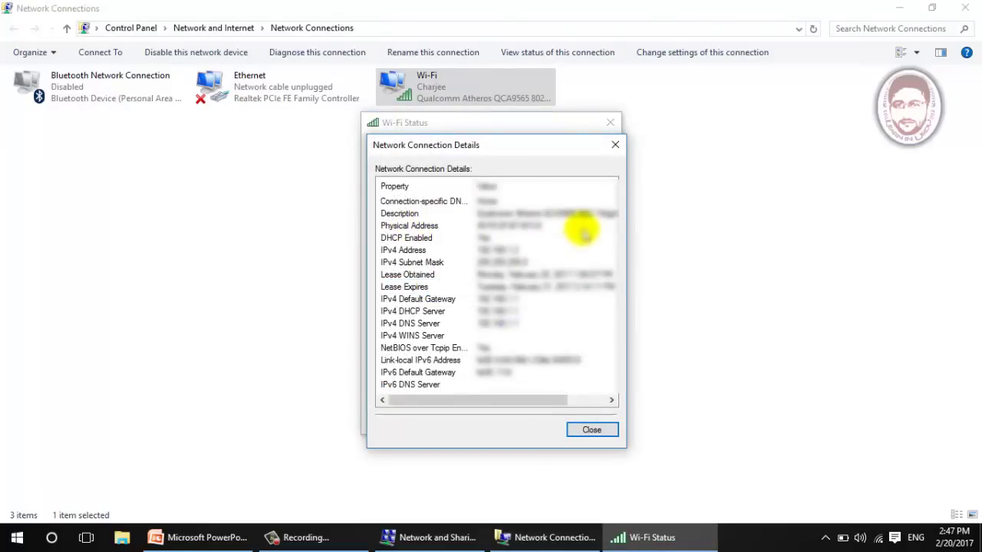
left_click(581, 227)
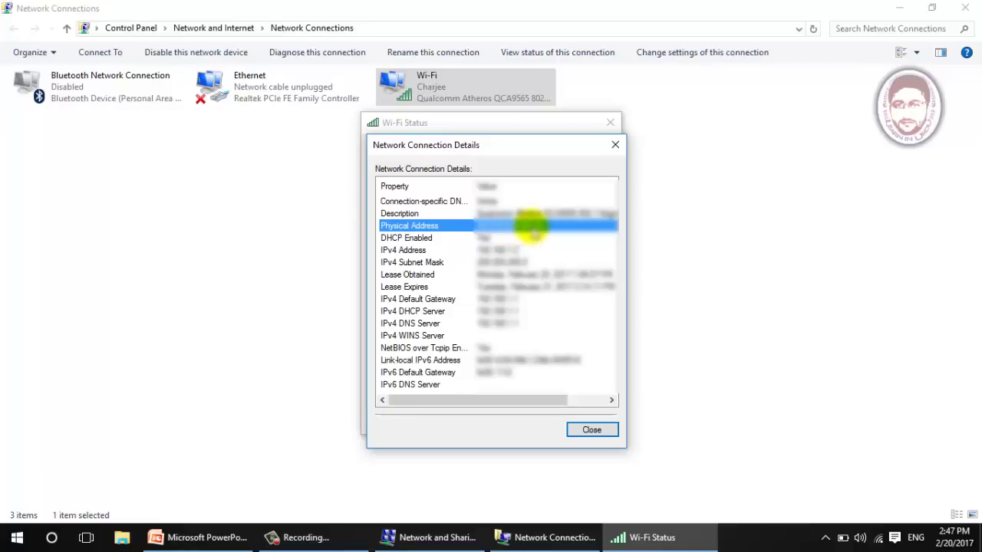
left_click(590, 429)
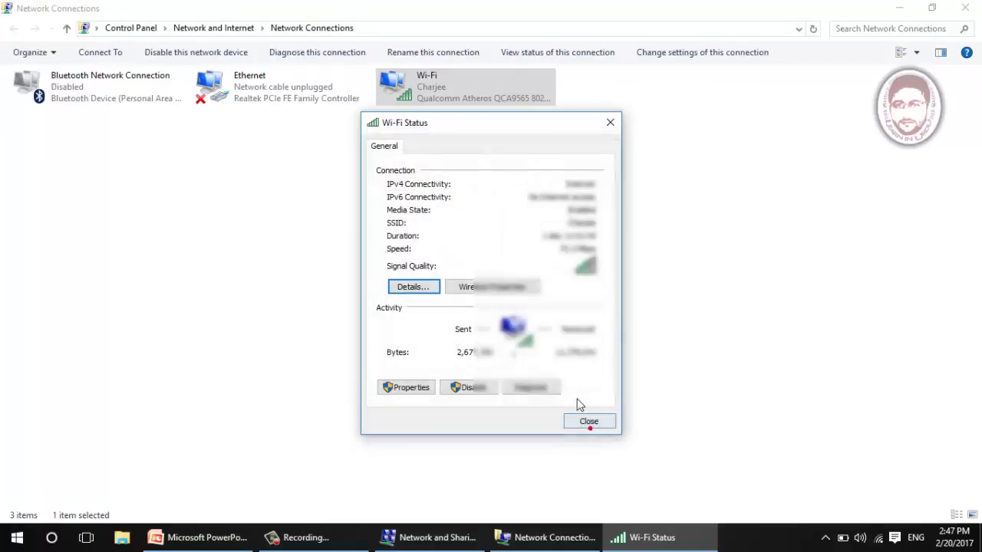
left_click(589, 419)
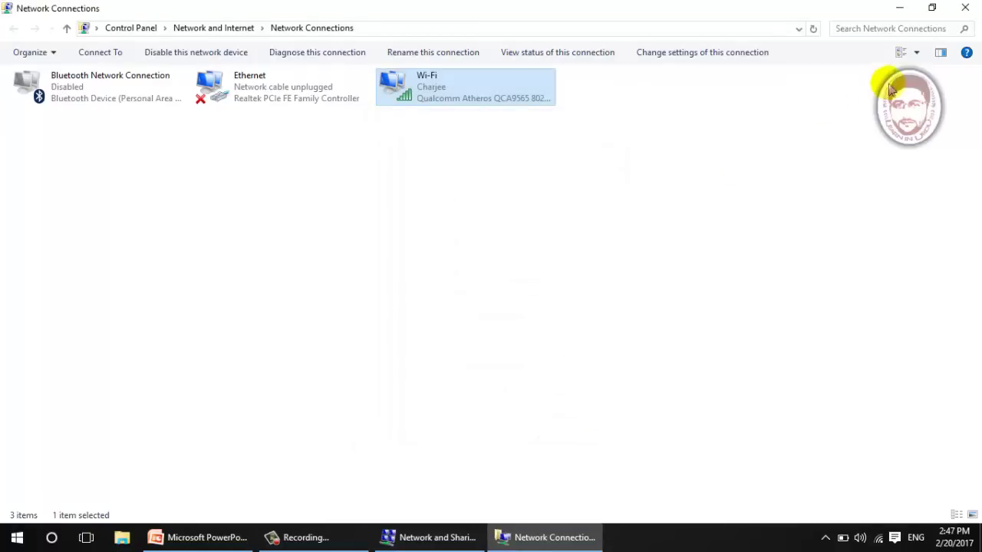
left_click(965, 7)
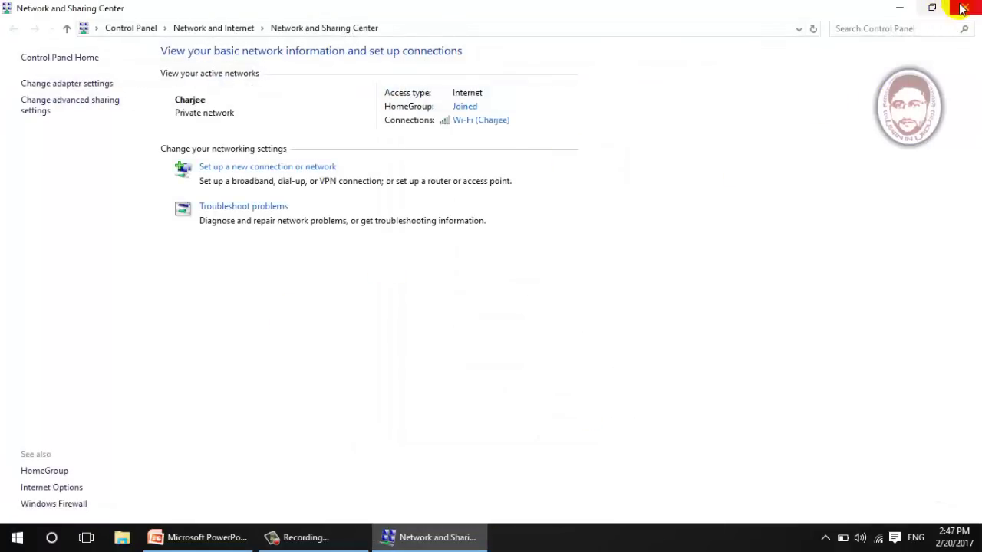
left_click(963, 7)
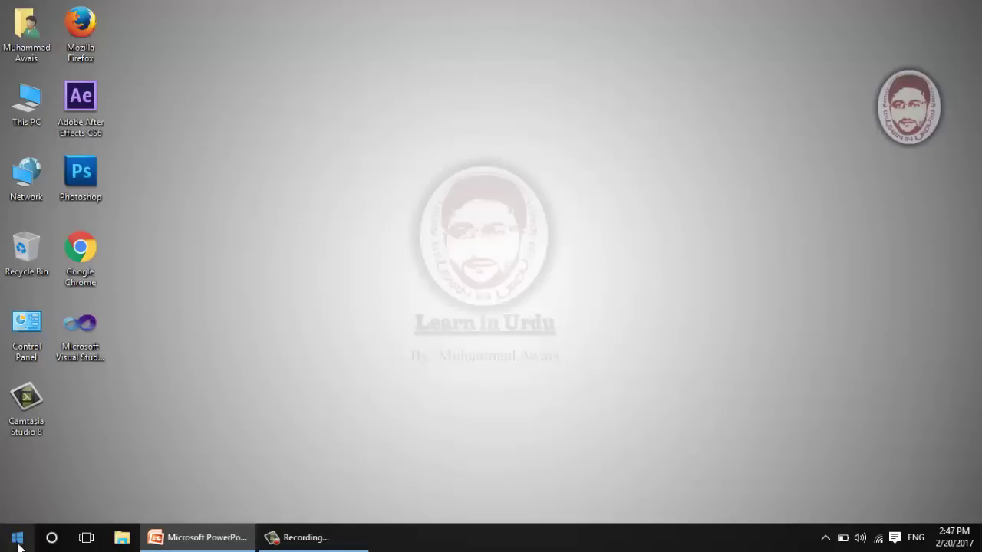
Step: Switch to Command Prompt and run ipconfig /all
right_click(22, 542)
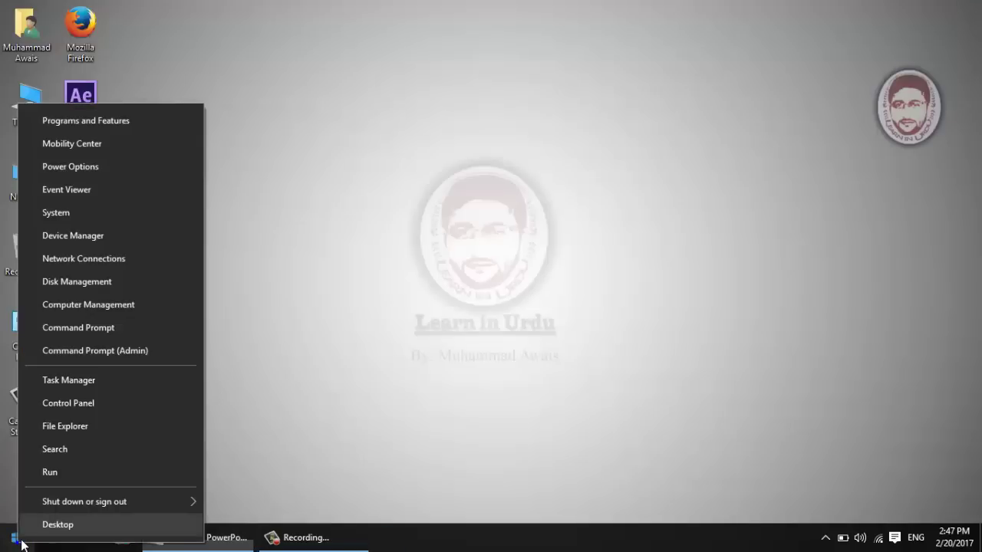
left_click(97, 327)
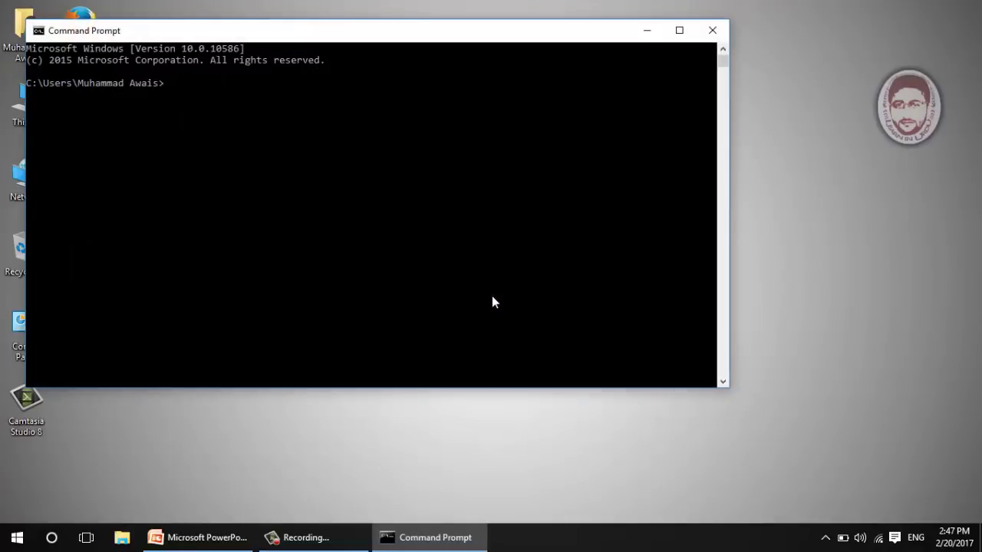
type("ipconfig /all")
key("Return")
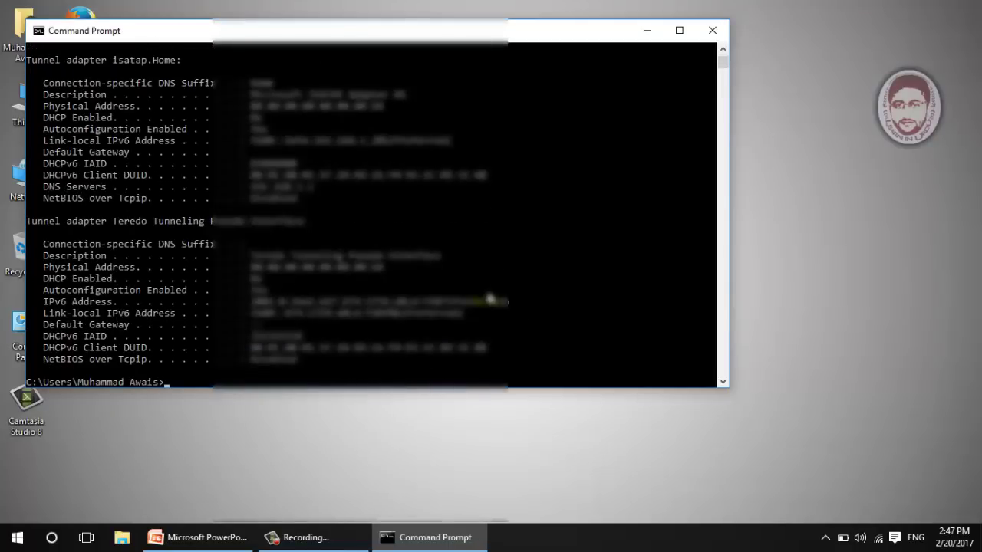
Step: Maximize the console and highlight the Physical Address values of the Local Area Connection wireless adapter and the Ethernet adapter
left_click(678, 31)
scroll(318, 176, "up", 9)
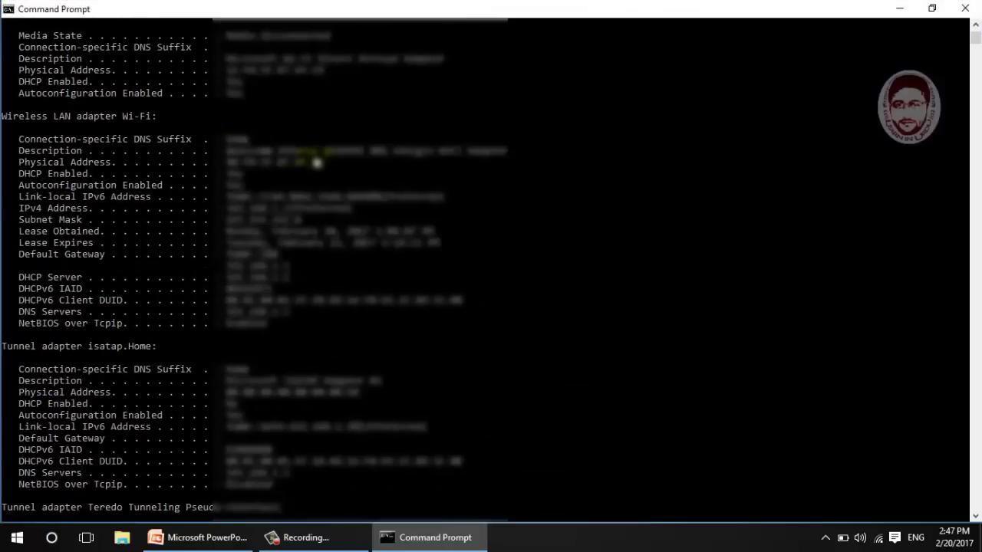
scroll(317, 159, "up", 1)
scroll(317, 163, "up", 1)
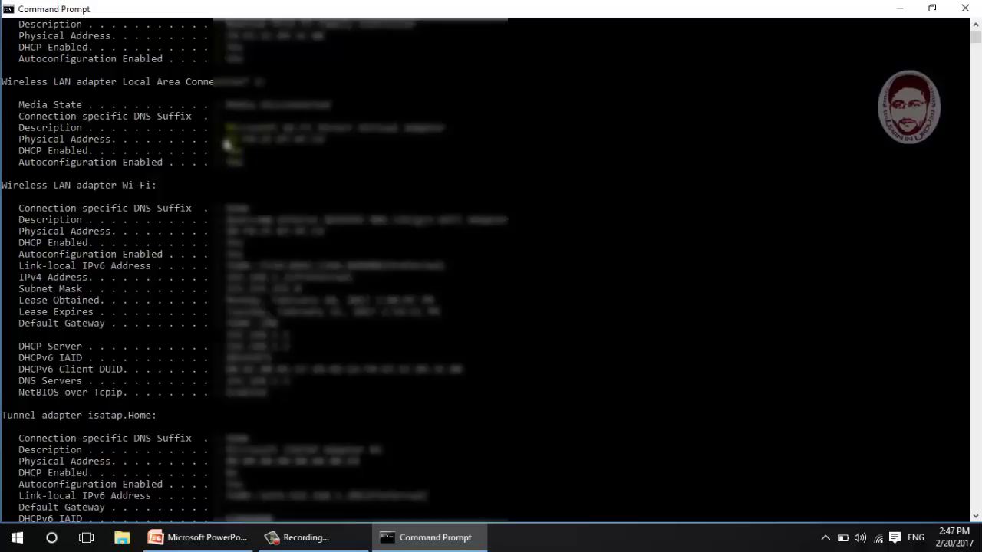
left_click_drag(227, 145, 322, 146)
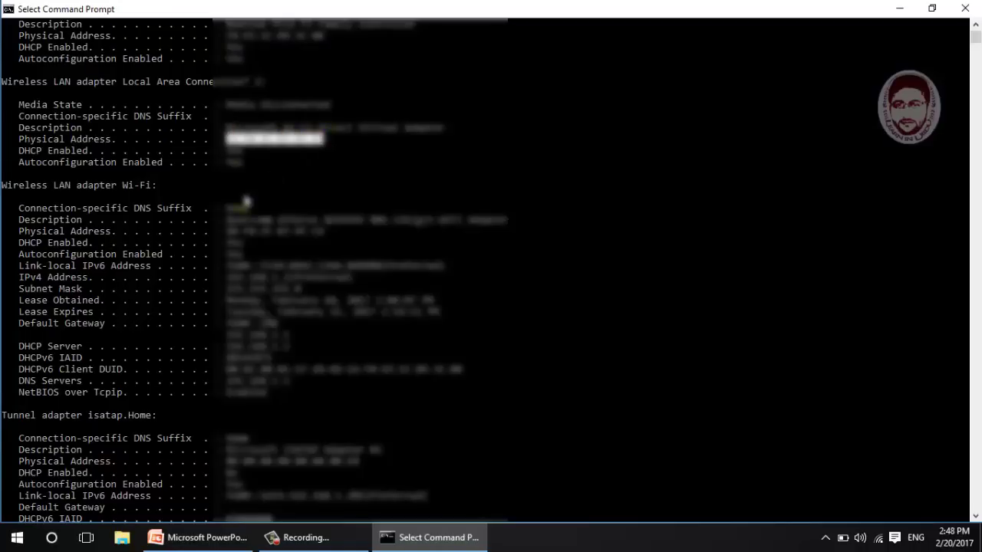
scroll(245, 202, "up", 4)
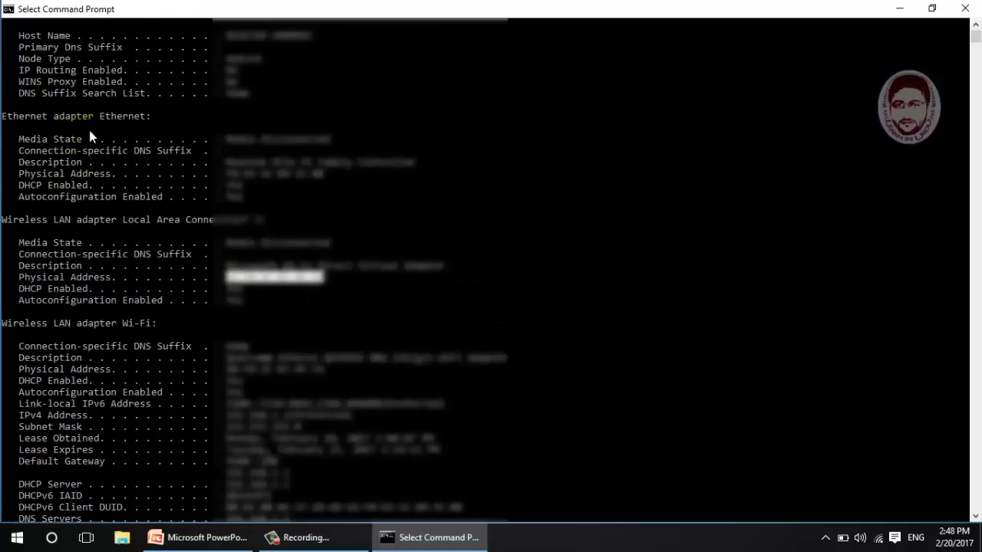
left_click_drag(224, 174, 327, 173)
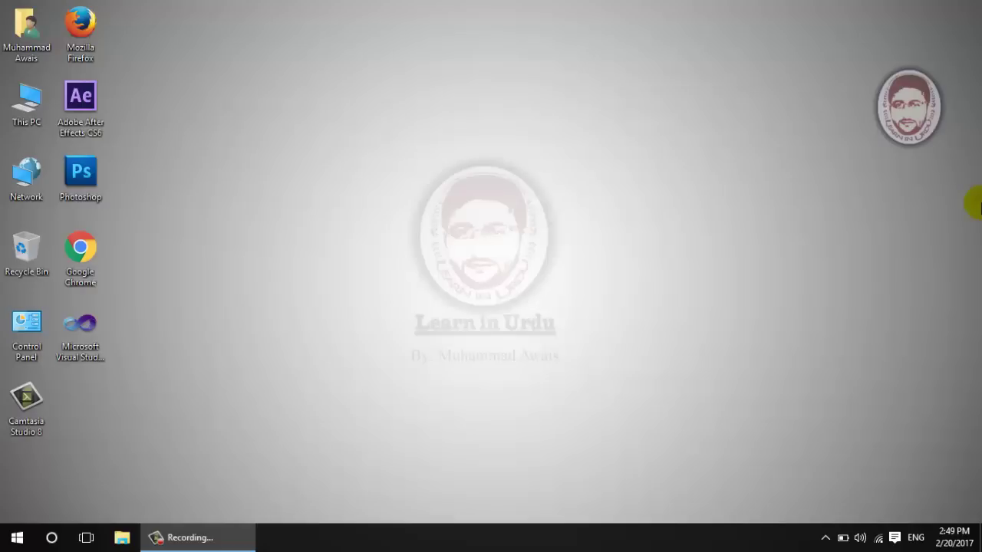
Step: Switch to Google Chrome, load the router page at 192.168.1.1, and log in with the prefilled credentials
double_click(81, 249)
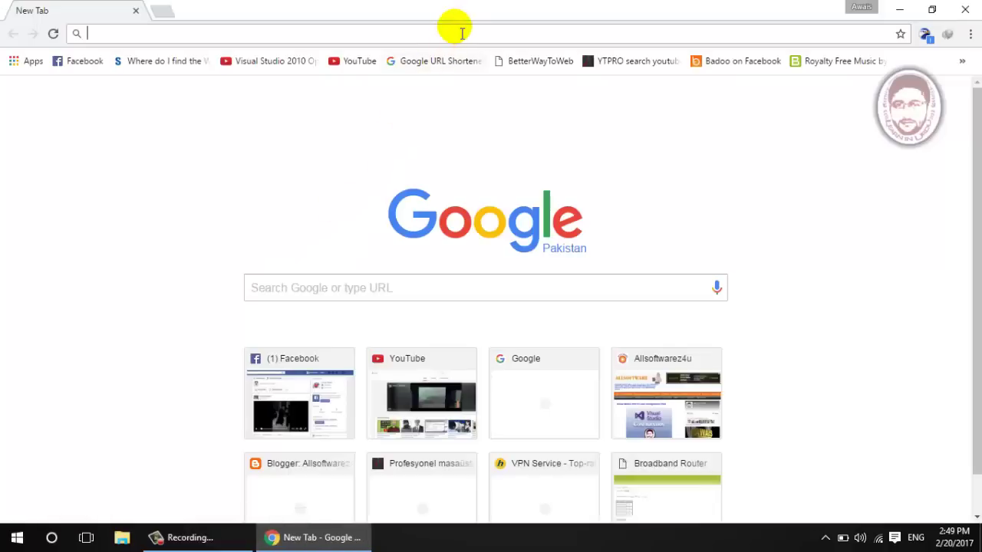
left_click(464, 42)
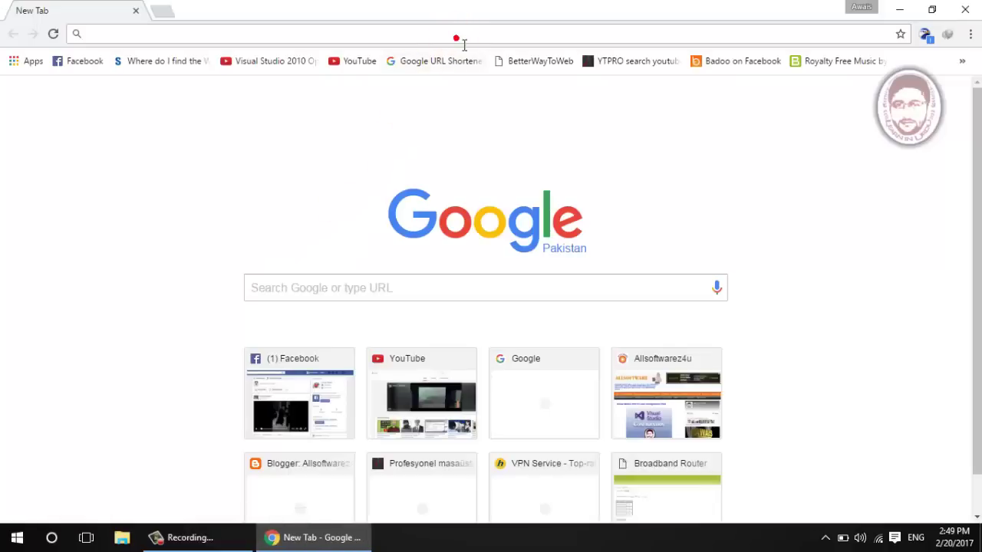
type("19")
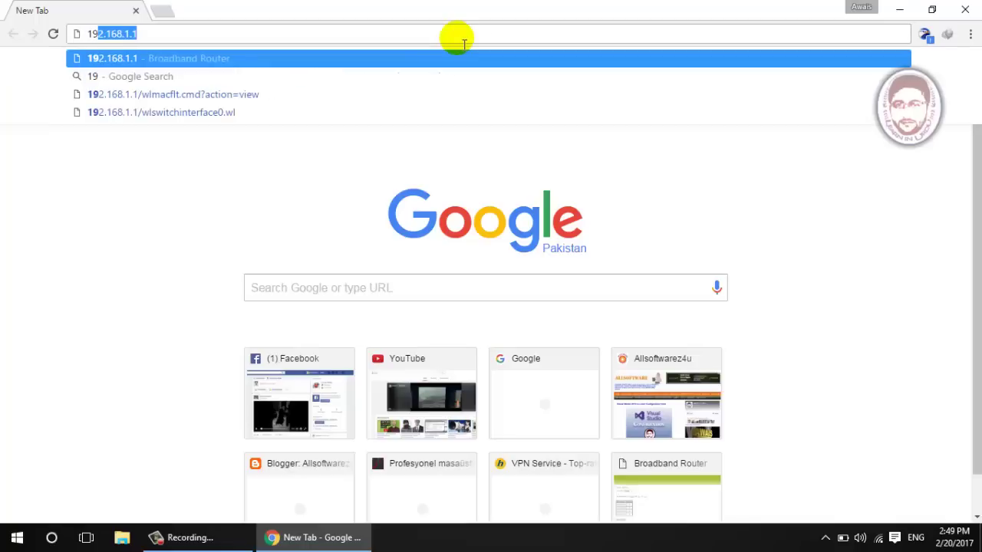
type("2.1")
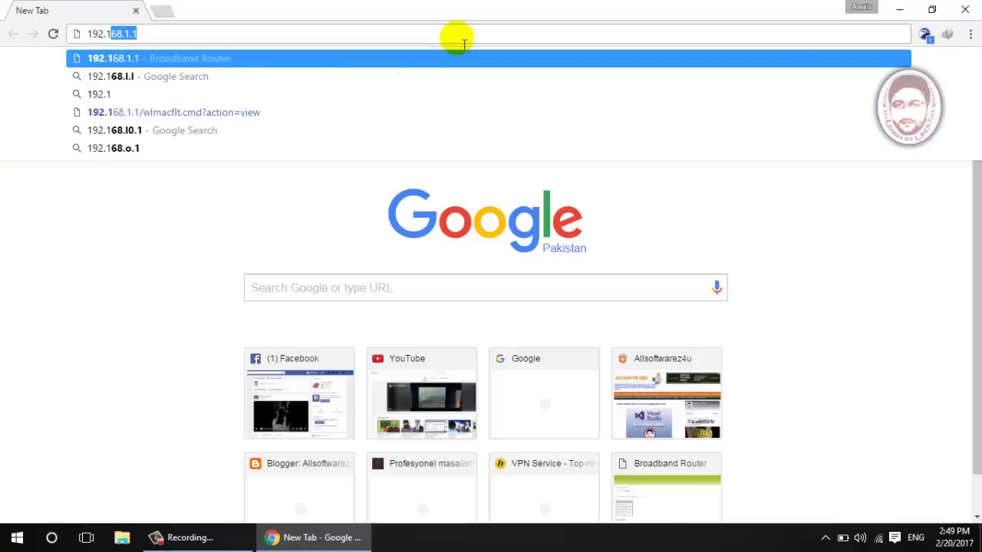
type("68.1.1")
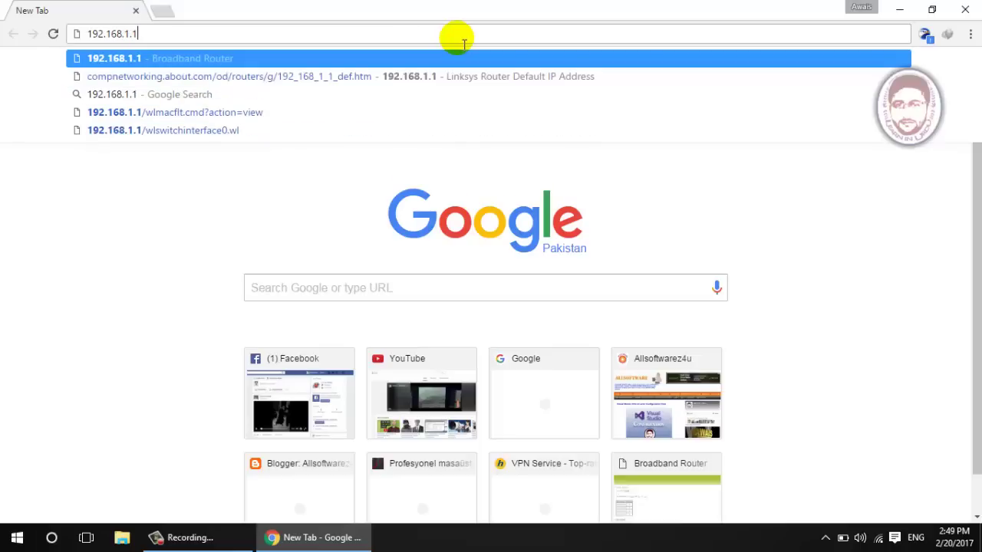
key("Return")
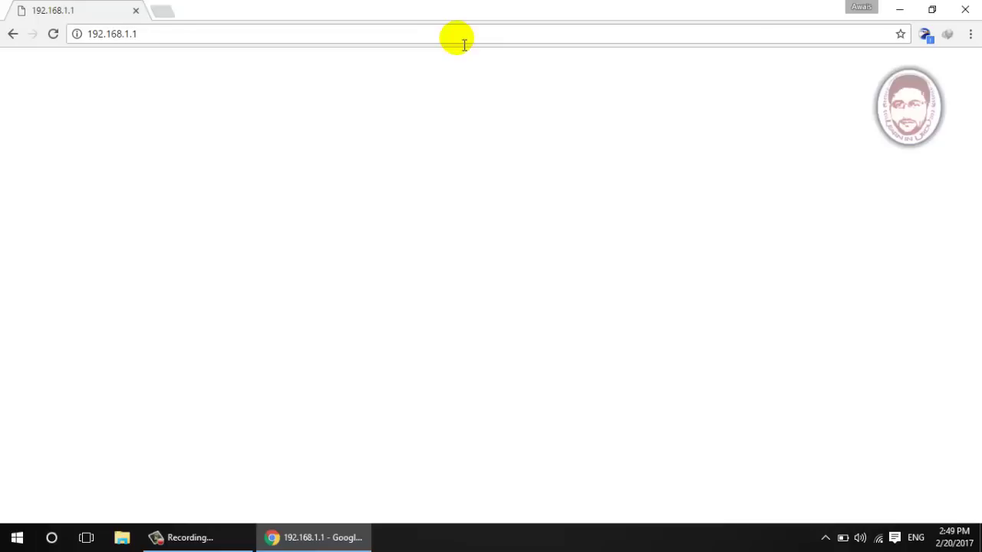
left_click(53, 33)
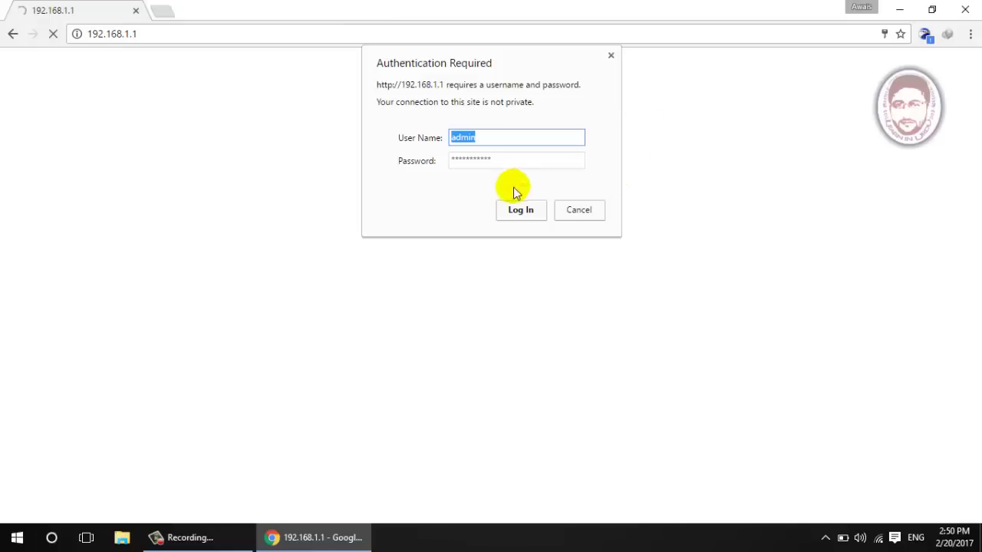
left_click(518, 215)
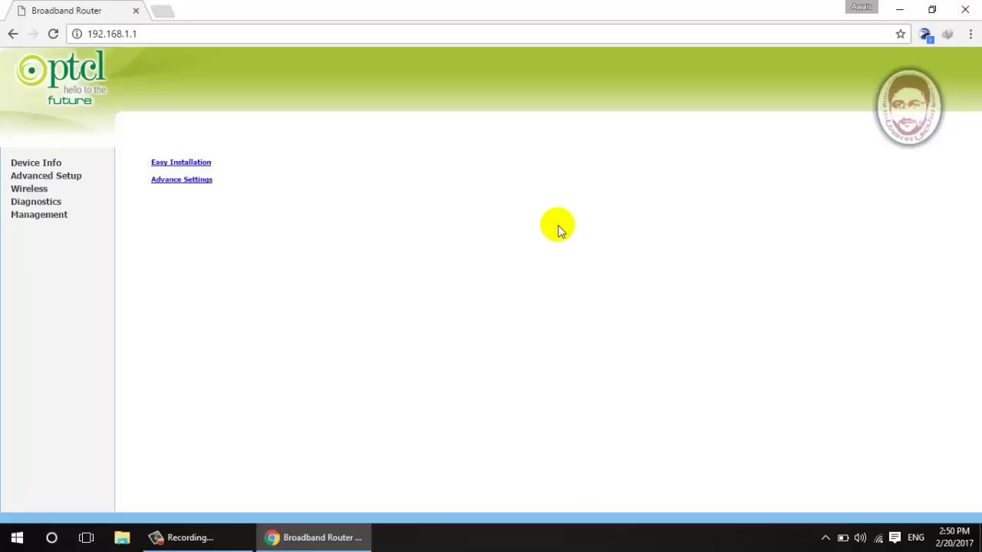
Step: View the router's wireless MAC Filter page and its form for adding a MAC address, and close the browser
left_click(29, 190)
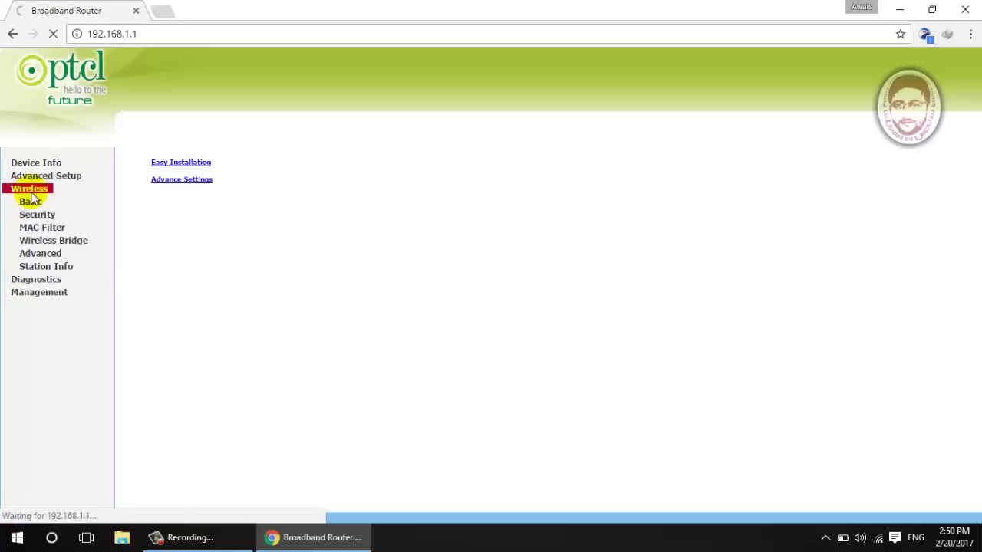
left_click(38, 230)
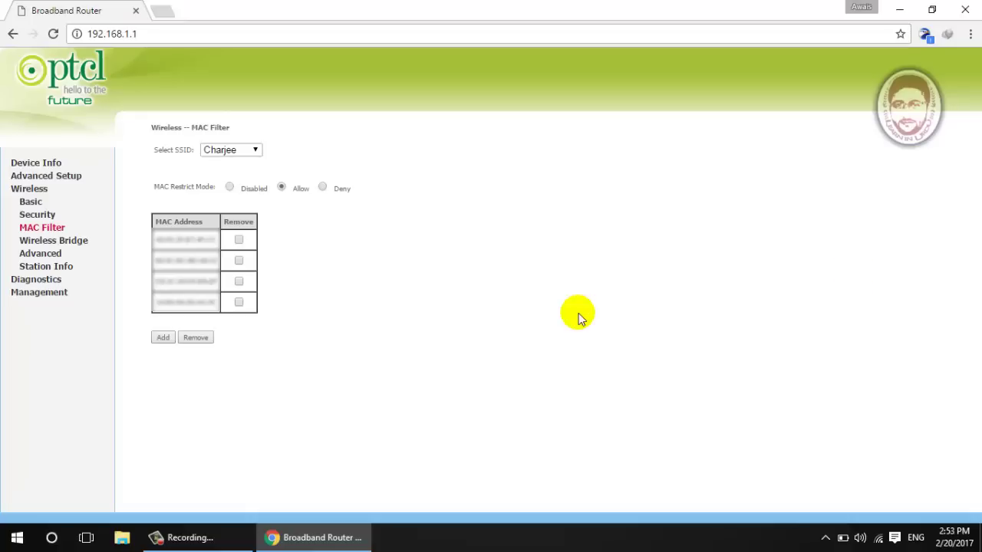
left_click(162, 340)
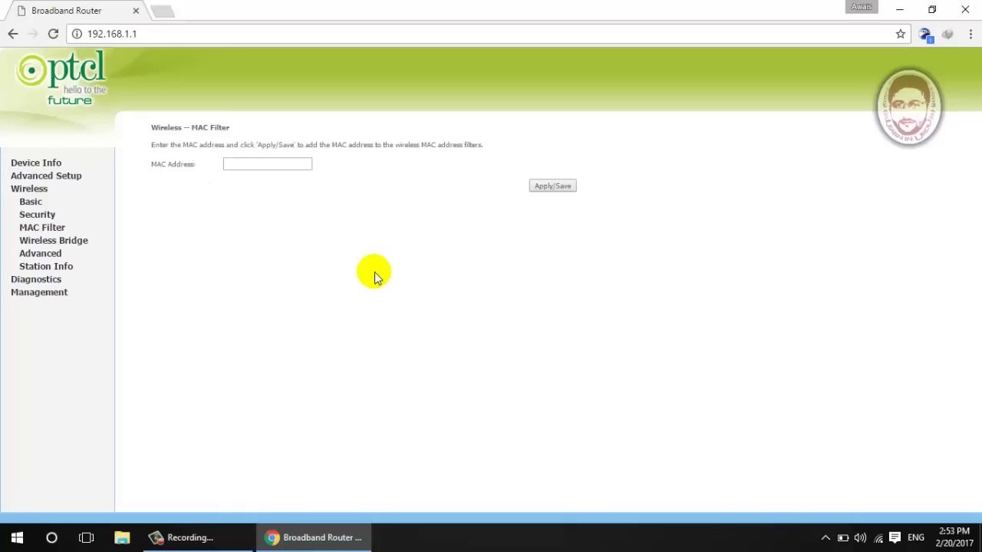
left_click(258, 166)
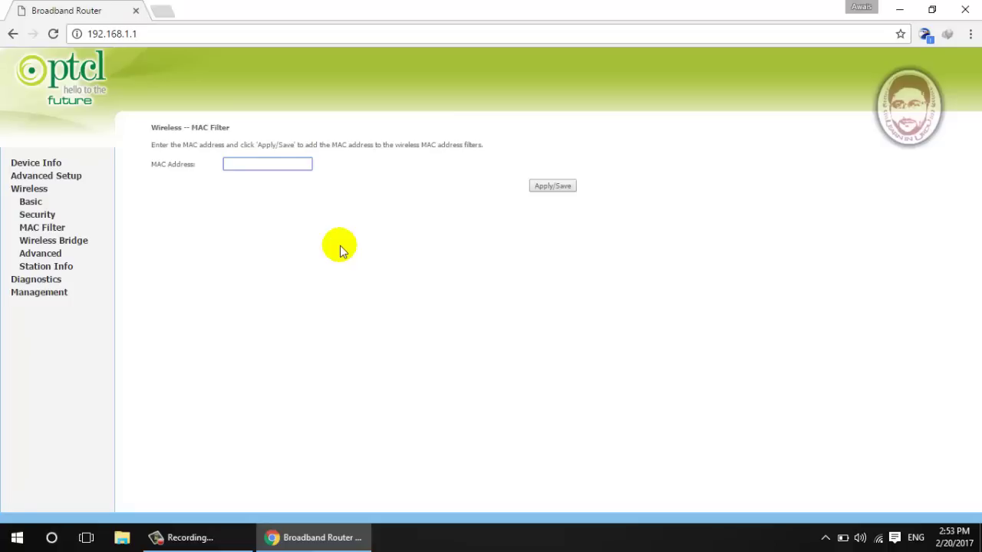
left_click(964, 9)
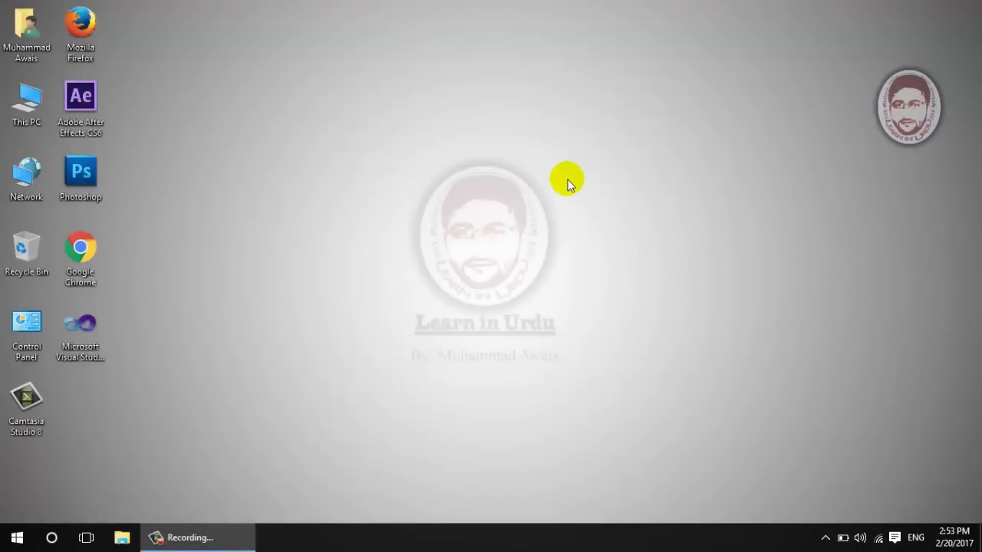